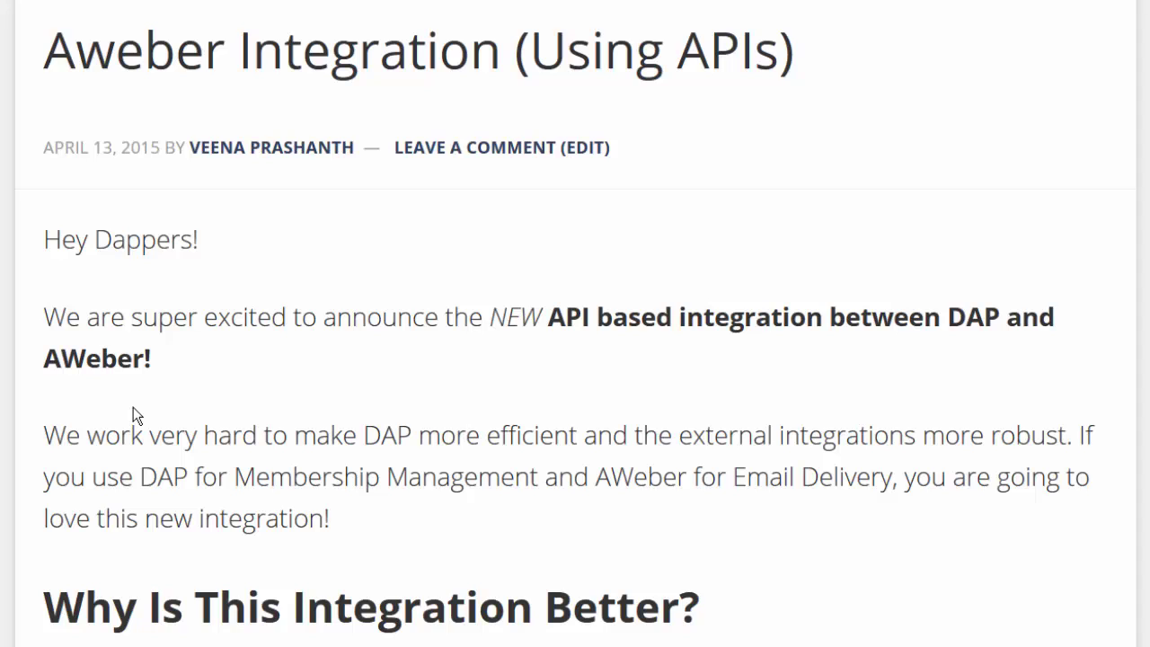
# Scroll through the 'Aweber Integration (Using APIs)' blog post
pyautogui.scroll(-4, 133, 407)
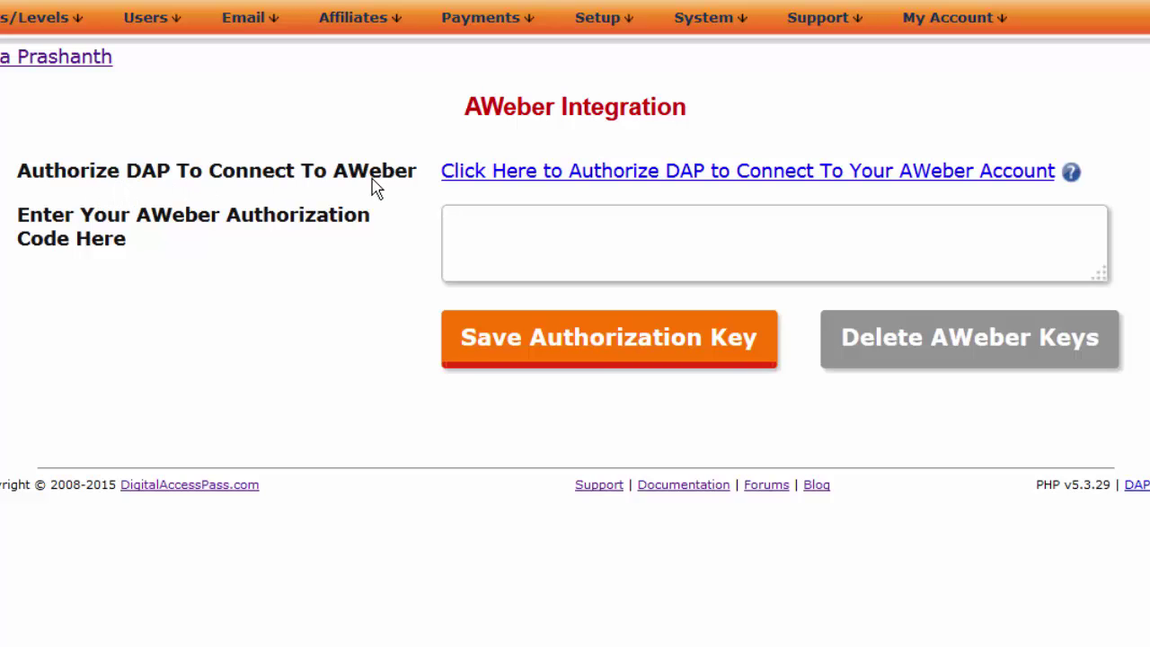
# Start authorizing DAP to connect to the AWeber account
pyautogui.moveTo(271, 14)
pyautogui.click(1020, 177)
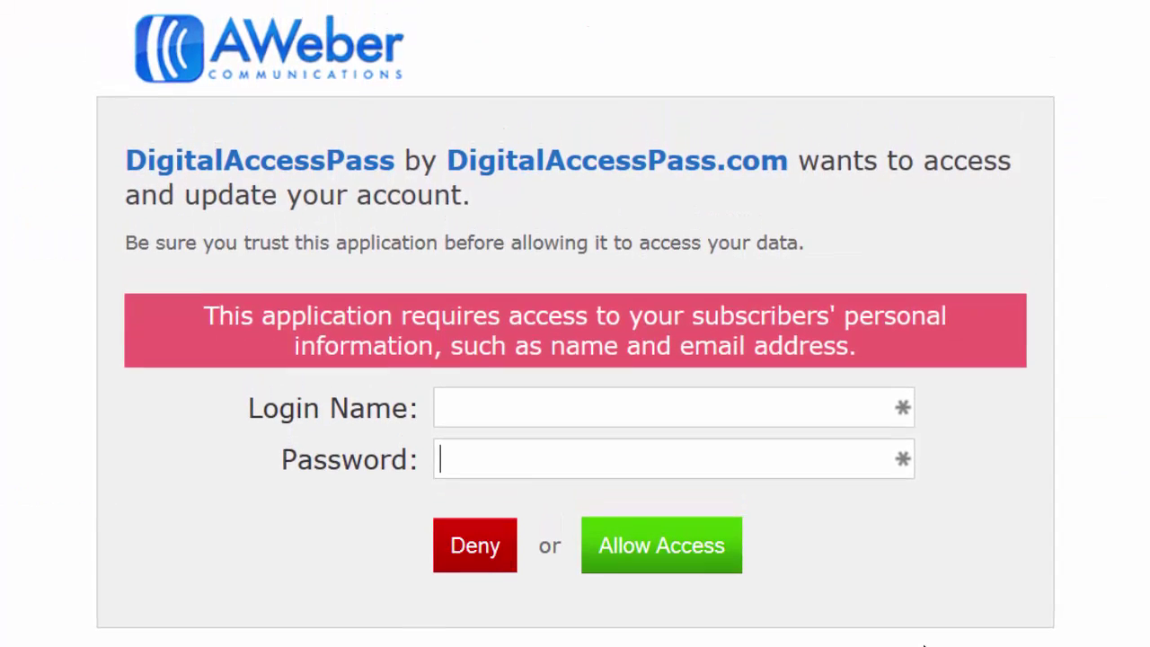
# Log in to AWeber with the account login name and password, and allow DigitalAccessPass access
pyautogui.click(528, 413)
pyautogui.click(512, 468)
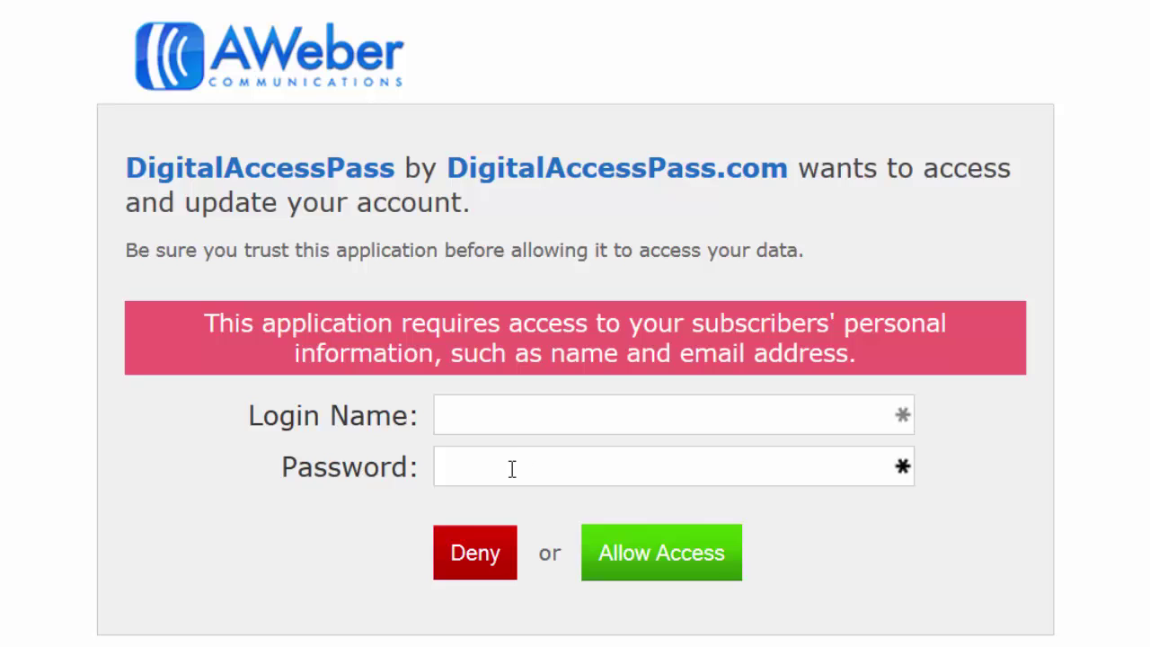
pyautogui.click(687, 564)
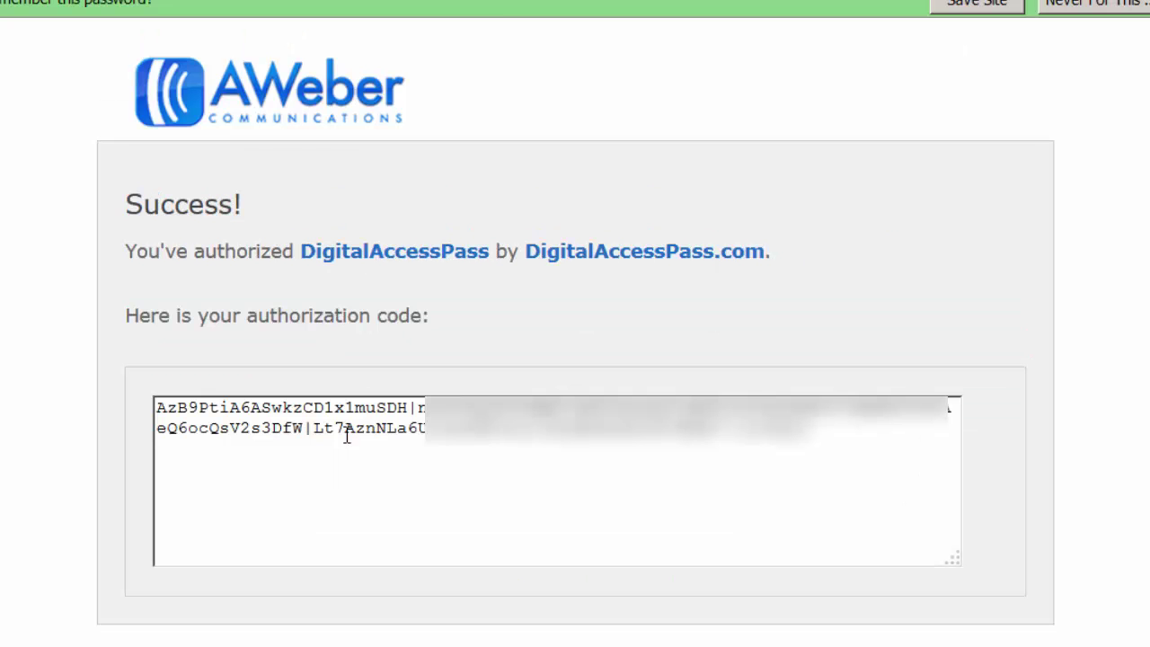
# Copy the issued authorization code and return to the DAP integration page
pyautogui.click(202, 409)
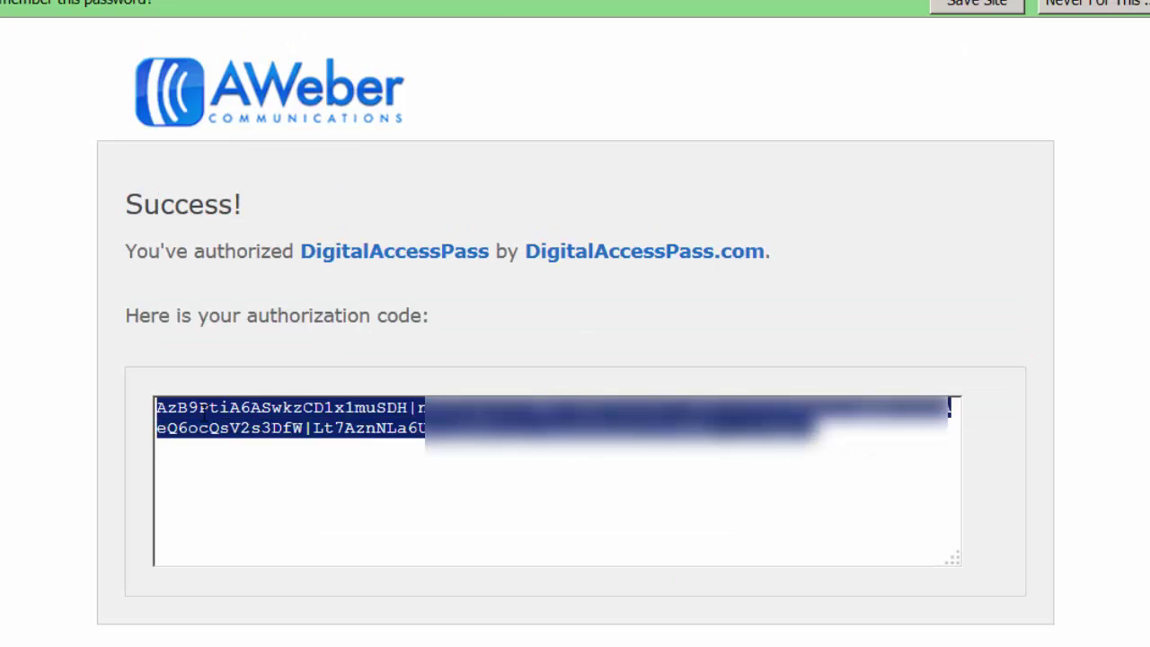
pyautogui.rightClick(230, 409)
pyautogui.click(310, 482)
pyautogui.hotkey('ctrl', 'w')
# Paste the AWeber authorization code into DAP and save it to generate the AWeber keys
pyautogui.click(477, 281)
pyautogui.rightClick(477, 280)
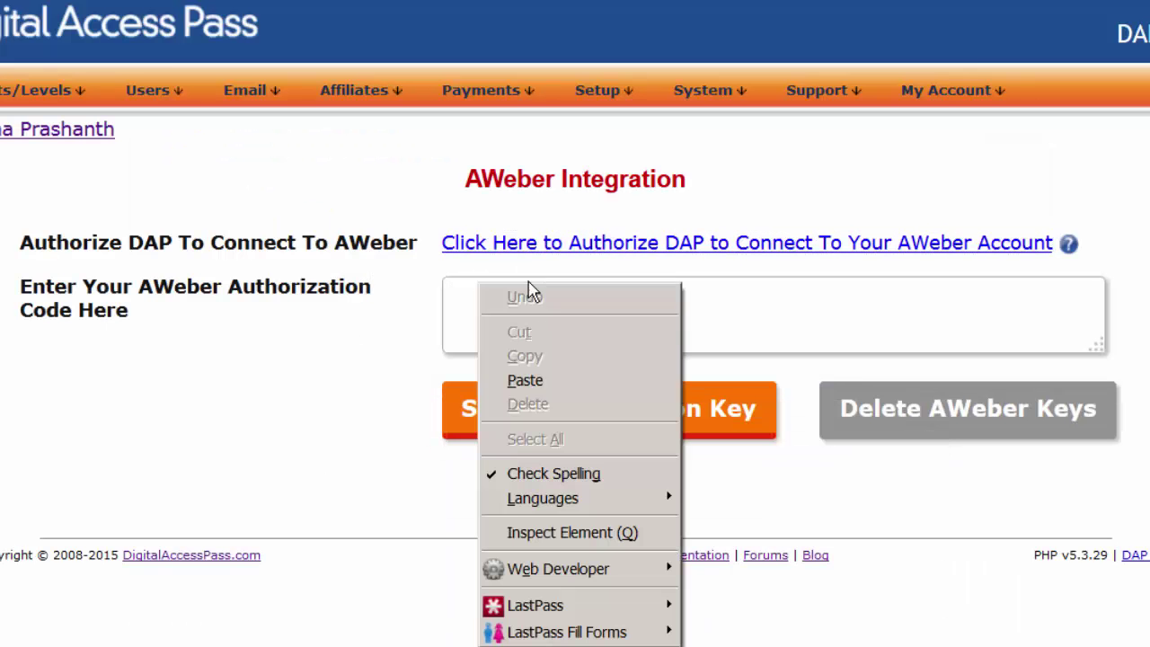
pyautogui.click(538, 380)
pyautogui.click(539, 435)
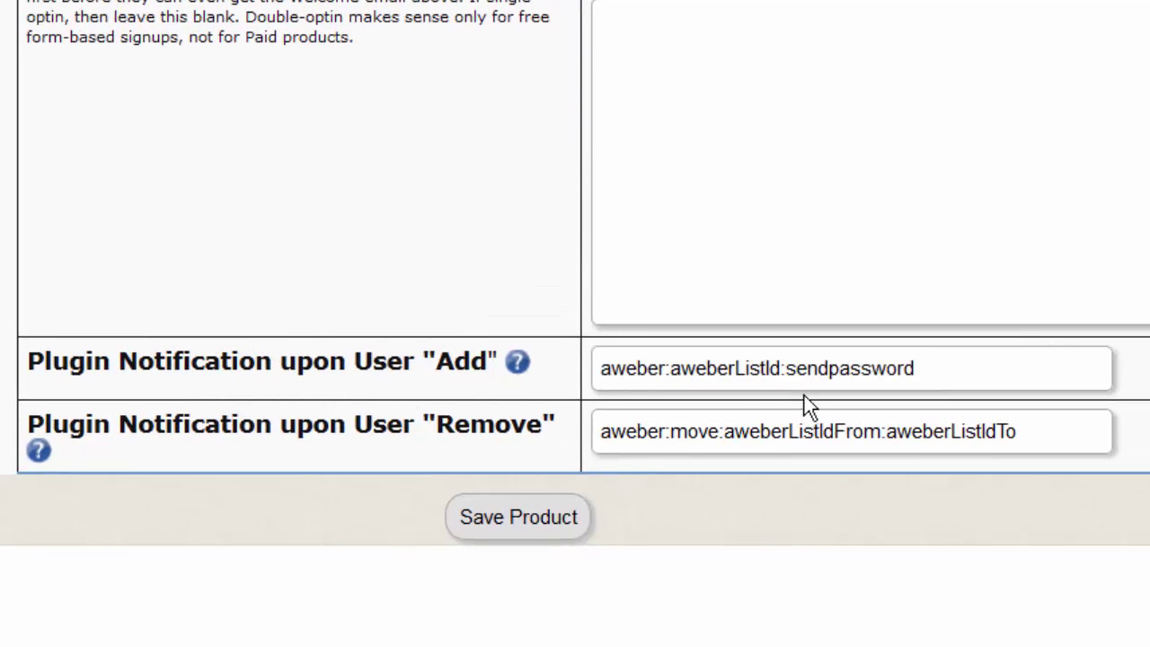
pyautogui.moveTo(1030, 366); pyautogui.dragTo(487, 303)
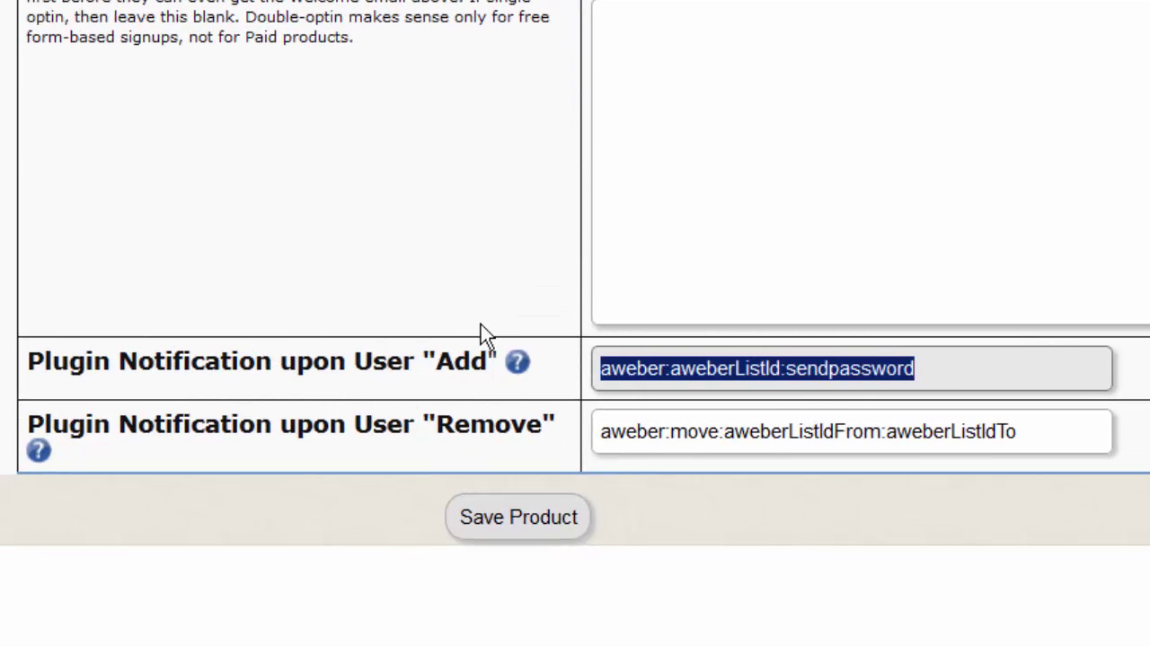
pyautogui.doubleClick(620, 372)
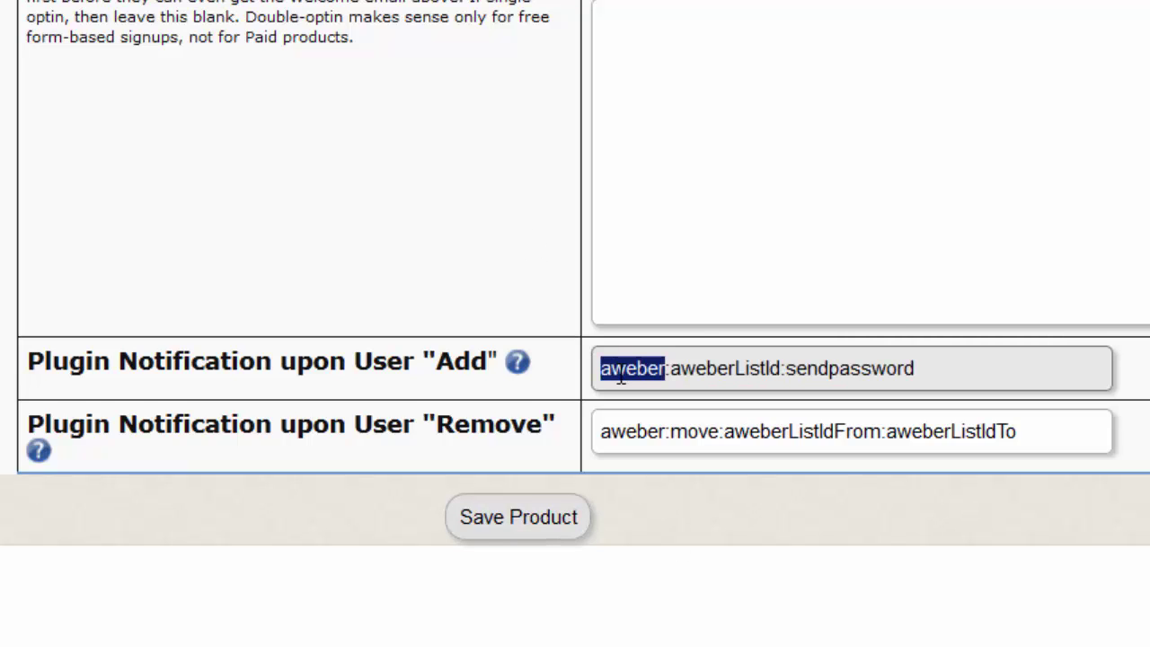
pyautogui.click(672, 374)
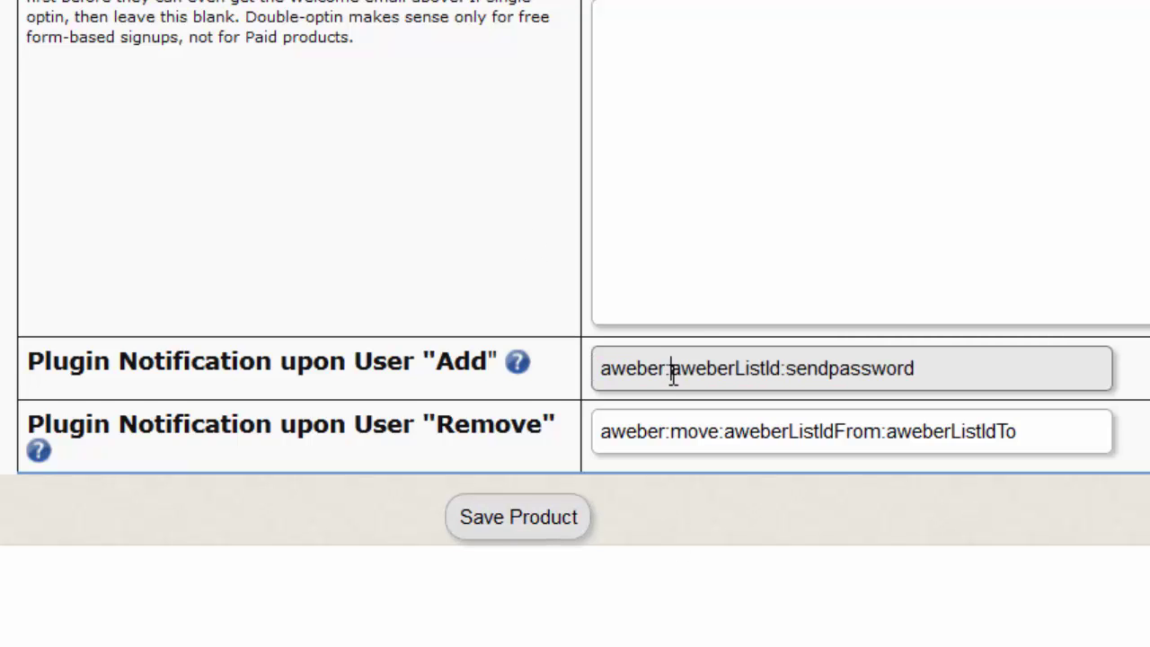
pyautogui.doubleClick(751, 367)
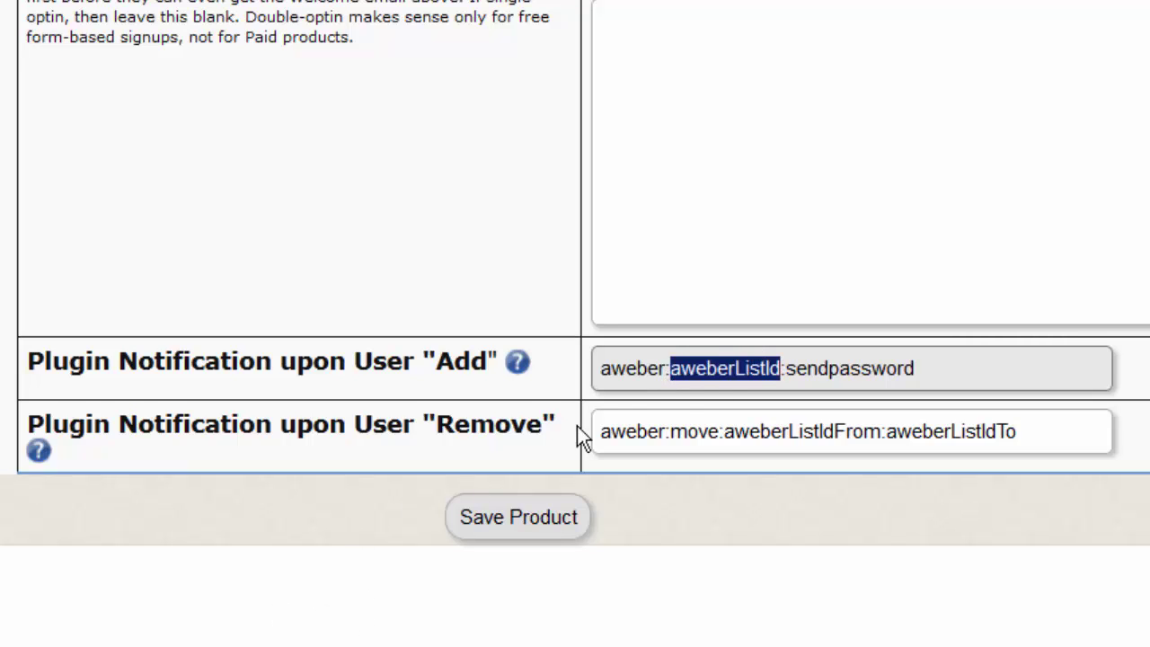
pyautogui.doubleClick(886, 368)
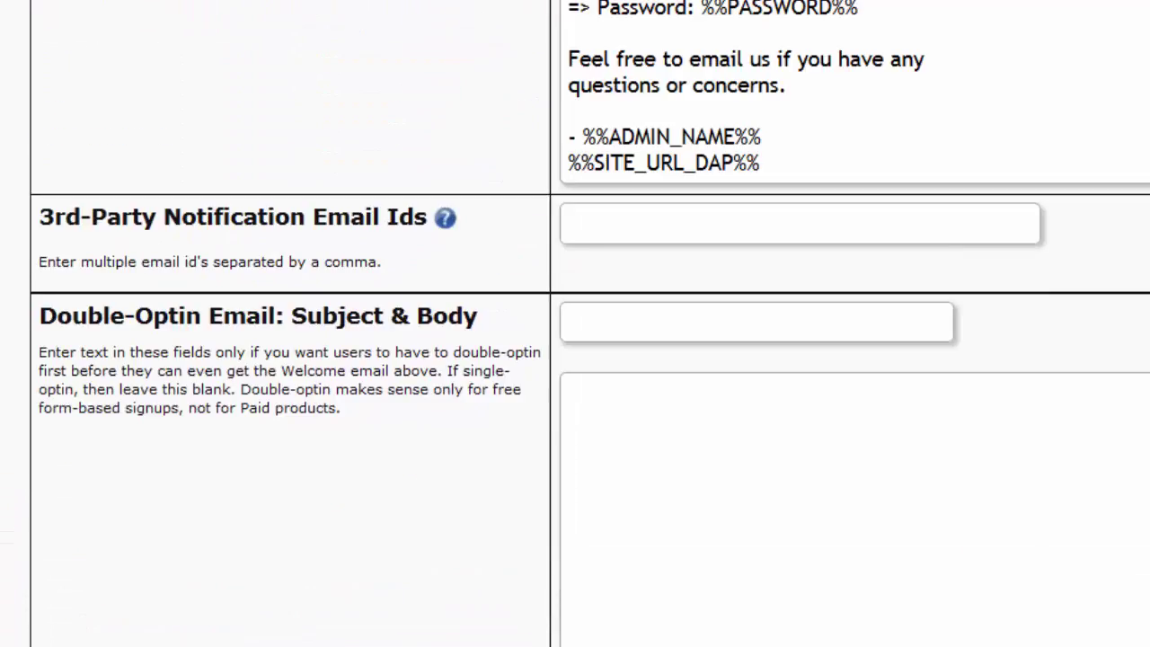
pyautogui.scroll(5, 629, 270)
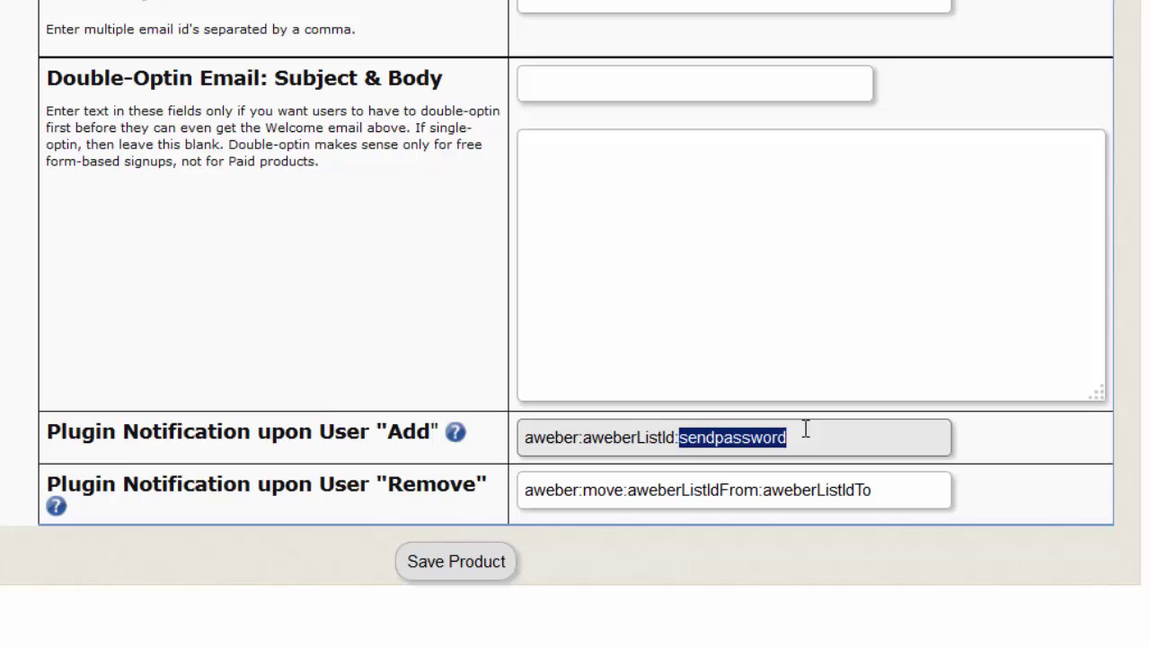
pyautogui.moveTo(816, 431); pyautogui.dragTo(528, 420)
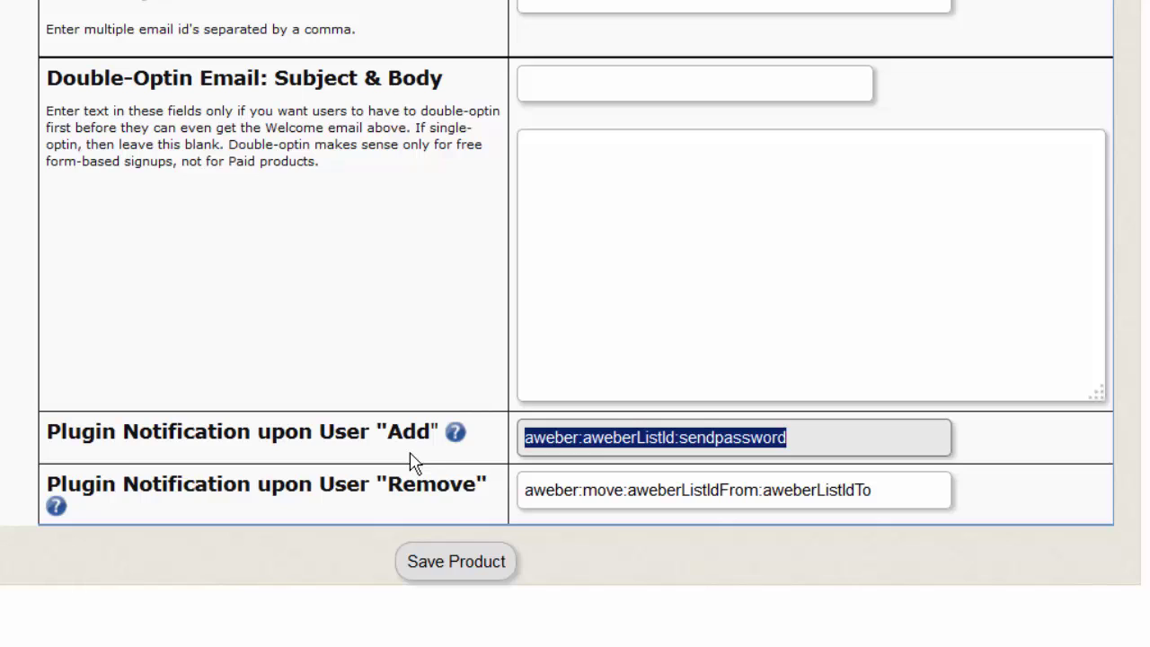
pyautogui.doubleClick(603, 441)
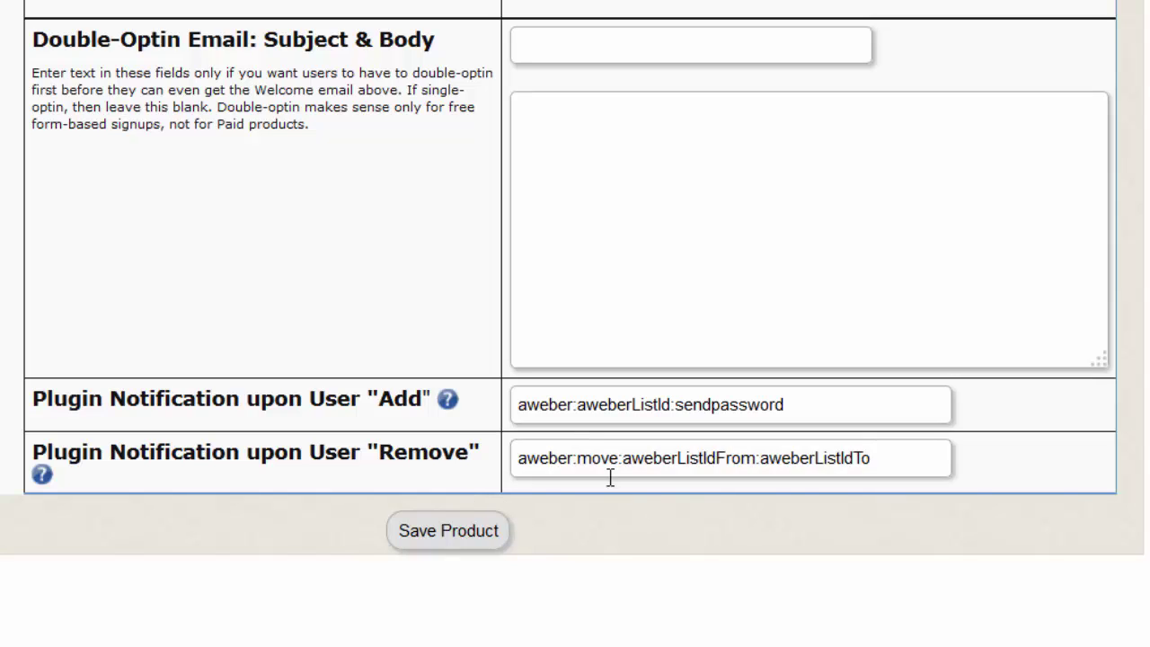
# Highlight each part of the Remove value 'aweber:move:aweberListIdFrom:aweberListIdTo' in turn
pyautogui.moveTo(873, 461); pyautogui.dragTo(483, 459)
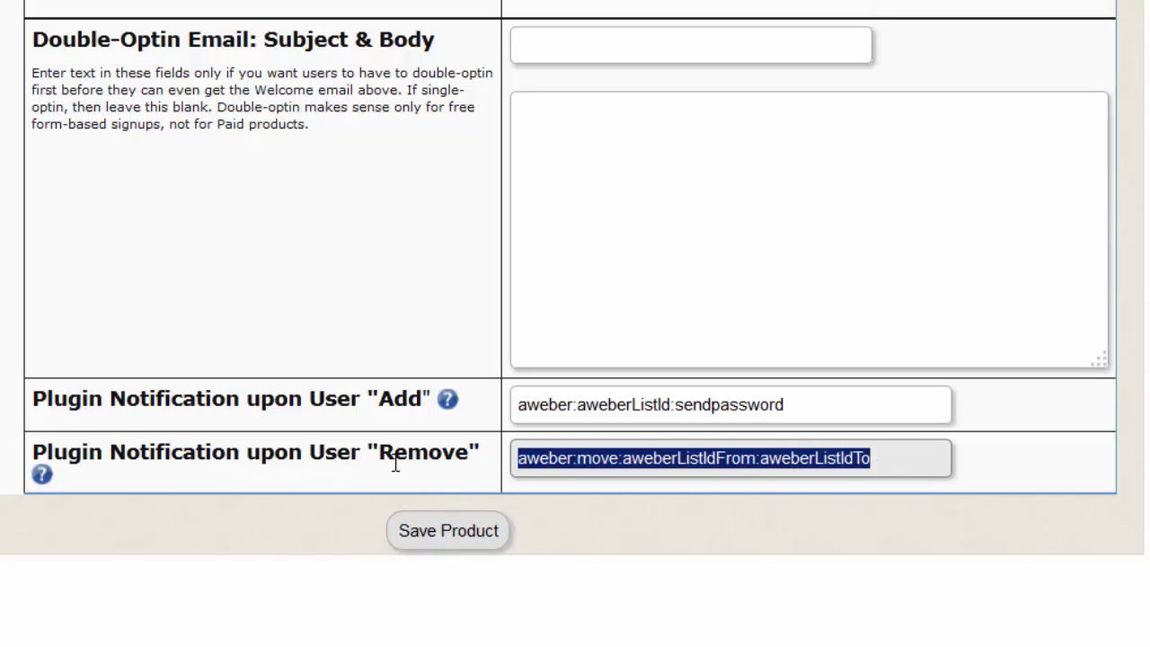
pyautogui.click(601, 462)
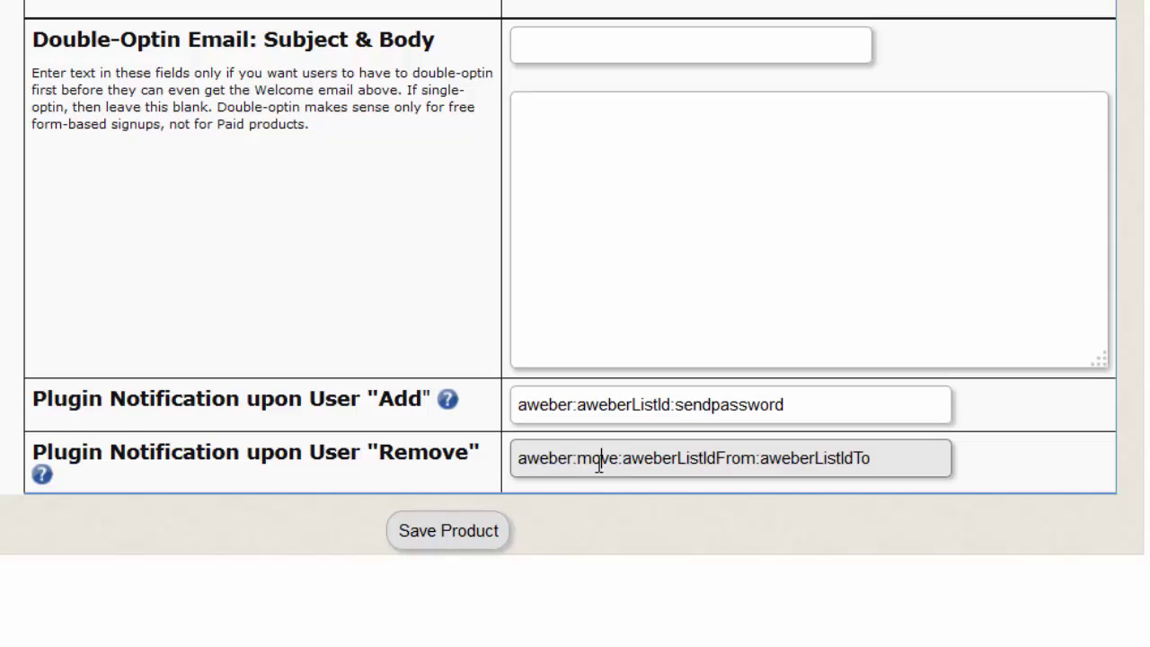
pyautogui.doubleClick(547, 454)
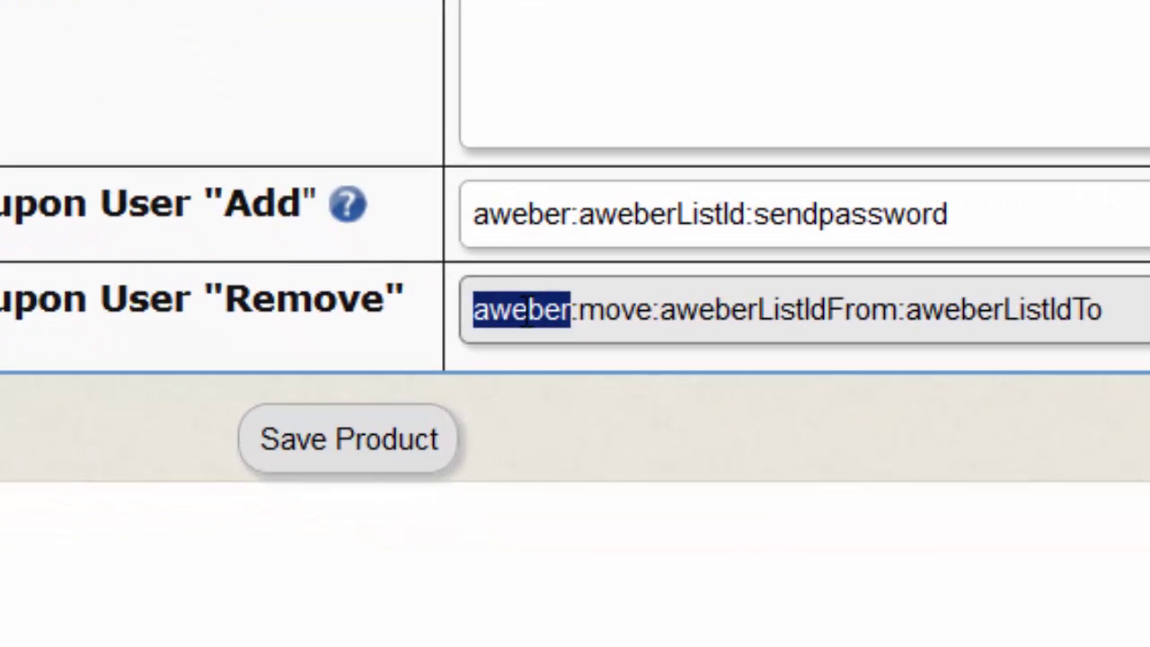
pyautogui.doubleClick(619, 312)
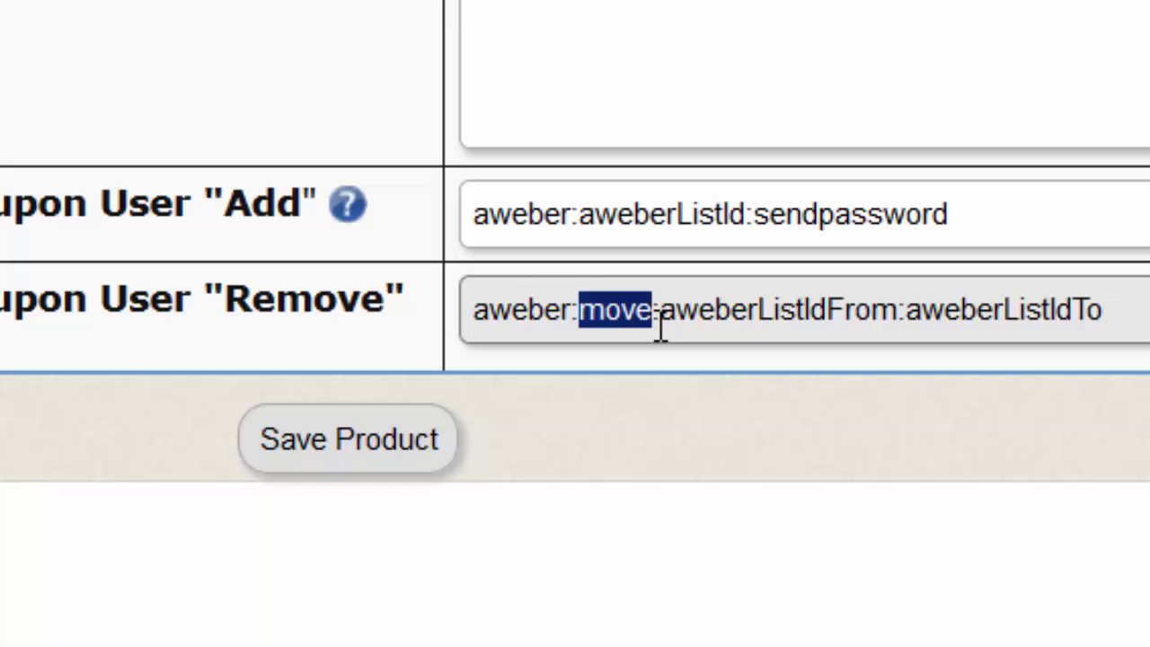
pyautogui.doubleClick(707, 311)
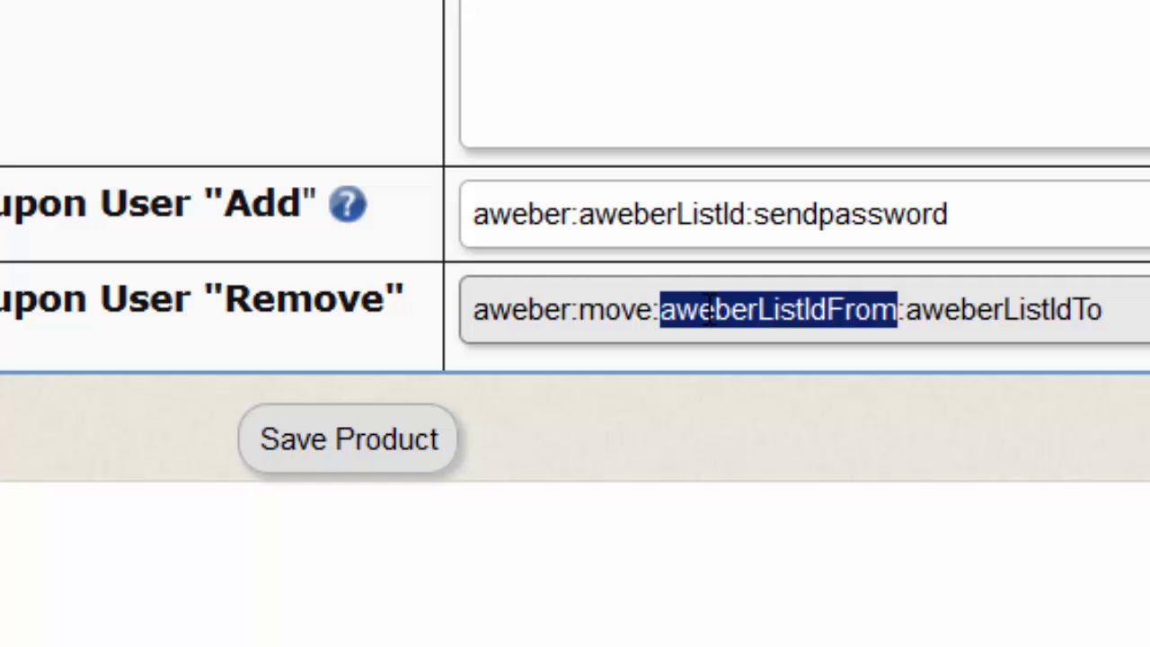
pyautogui.doubleClick(1070, 336)
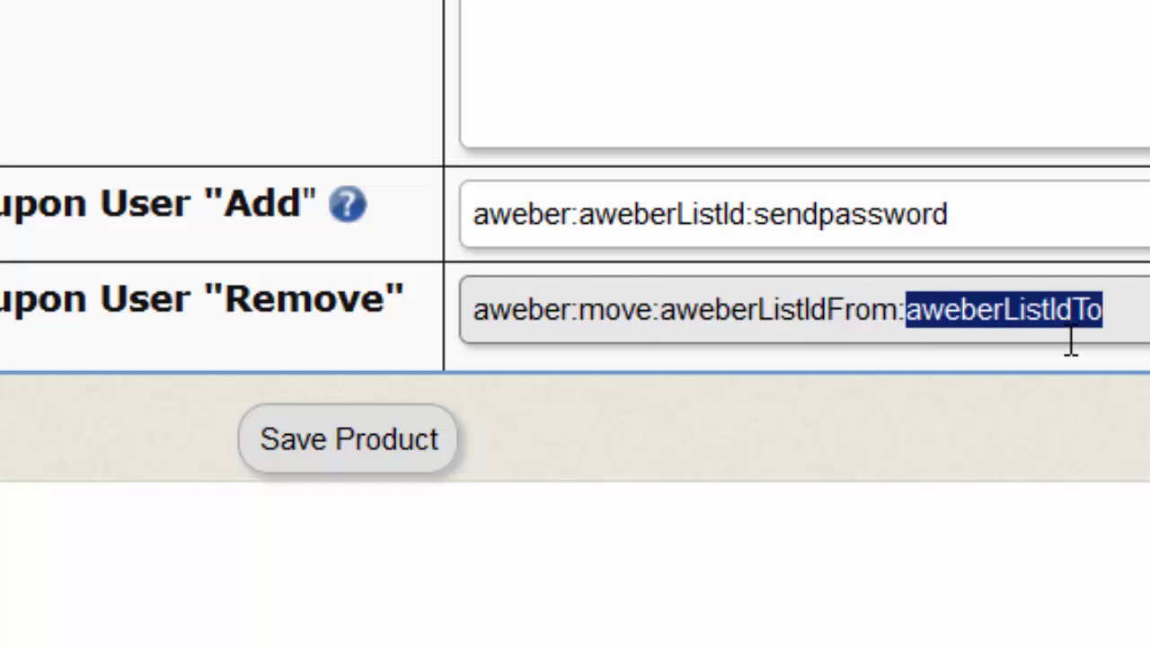
pyautogui.click(1125, 336)
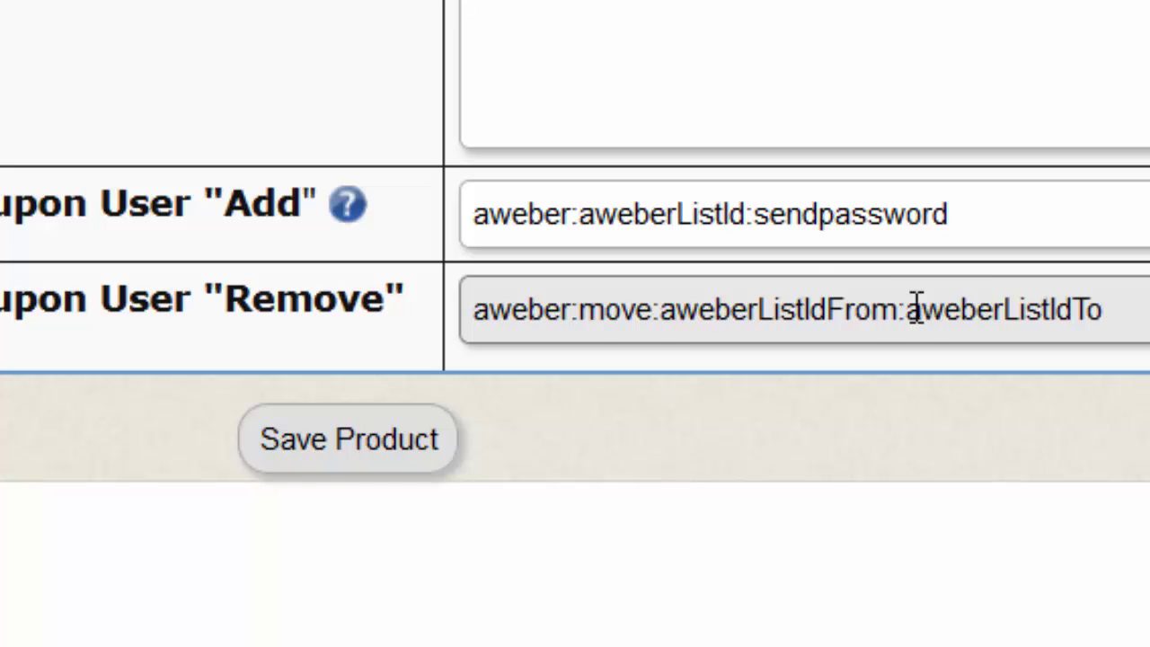
# Re-highlight the aweberListIdFrom, aweberListIdTo, move and aweber parts of the Remove value
pyautogui.doubleClick(850, 323)
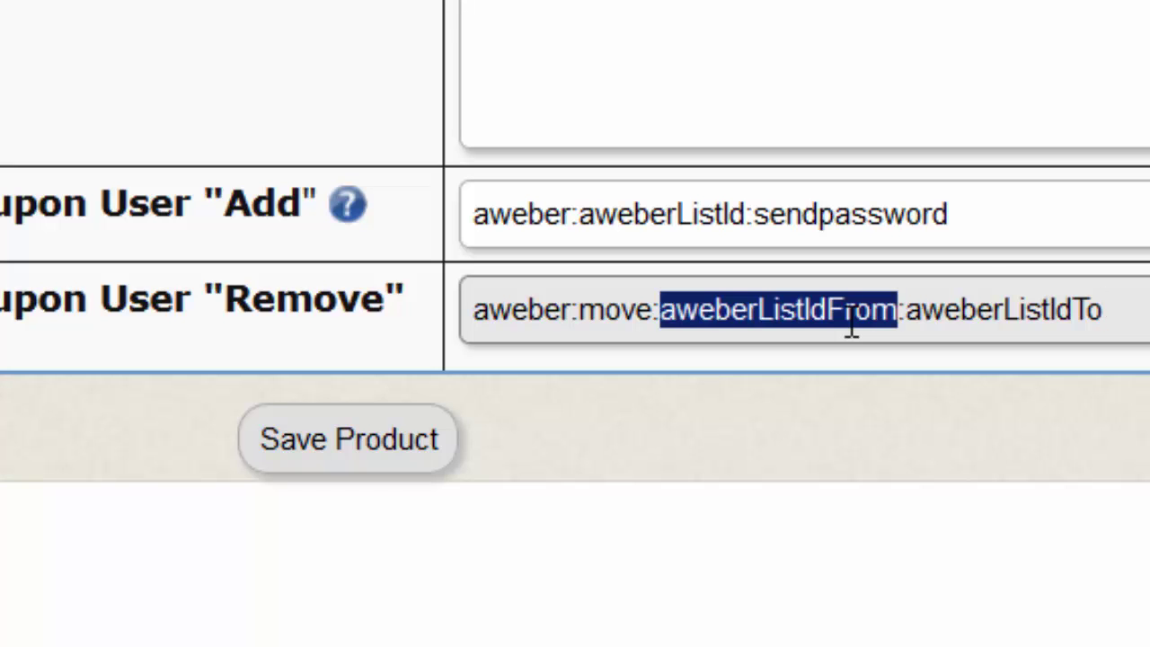
pyautogui.doubleClick(949, 329)
pyautogui.click(970, 328)
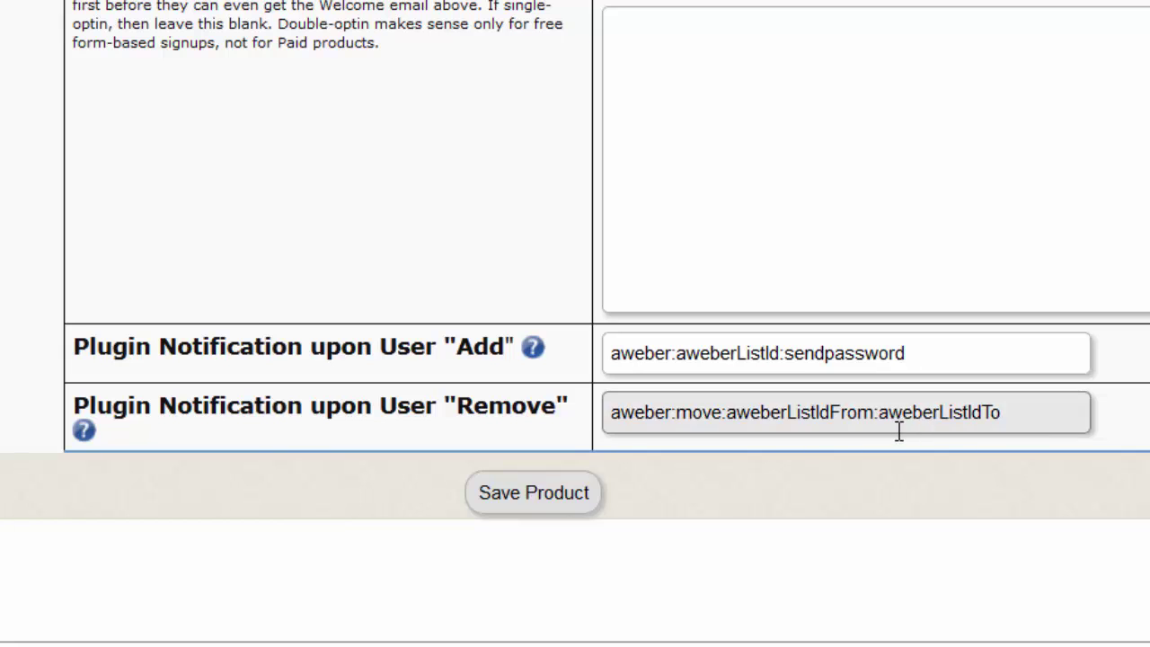
pyautogui.doubleClick(910, 418)
pyautogui.doubleClick(817, 418)
pyautogui.click(690, 419)
pyautogui.doubleClick(688, 418)
pyautogui.click(637, 413)
pyautogui.doubleClick(637, 413)
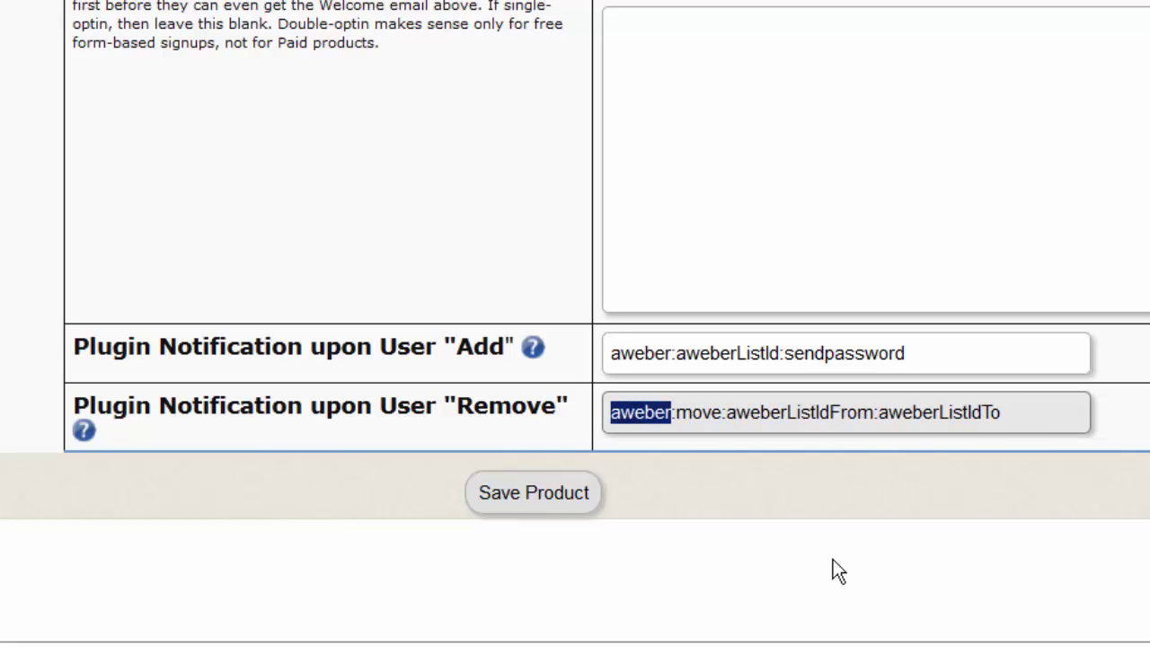